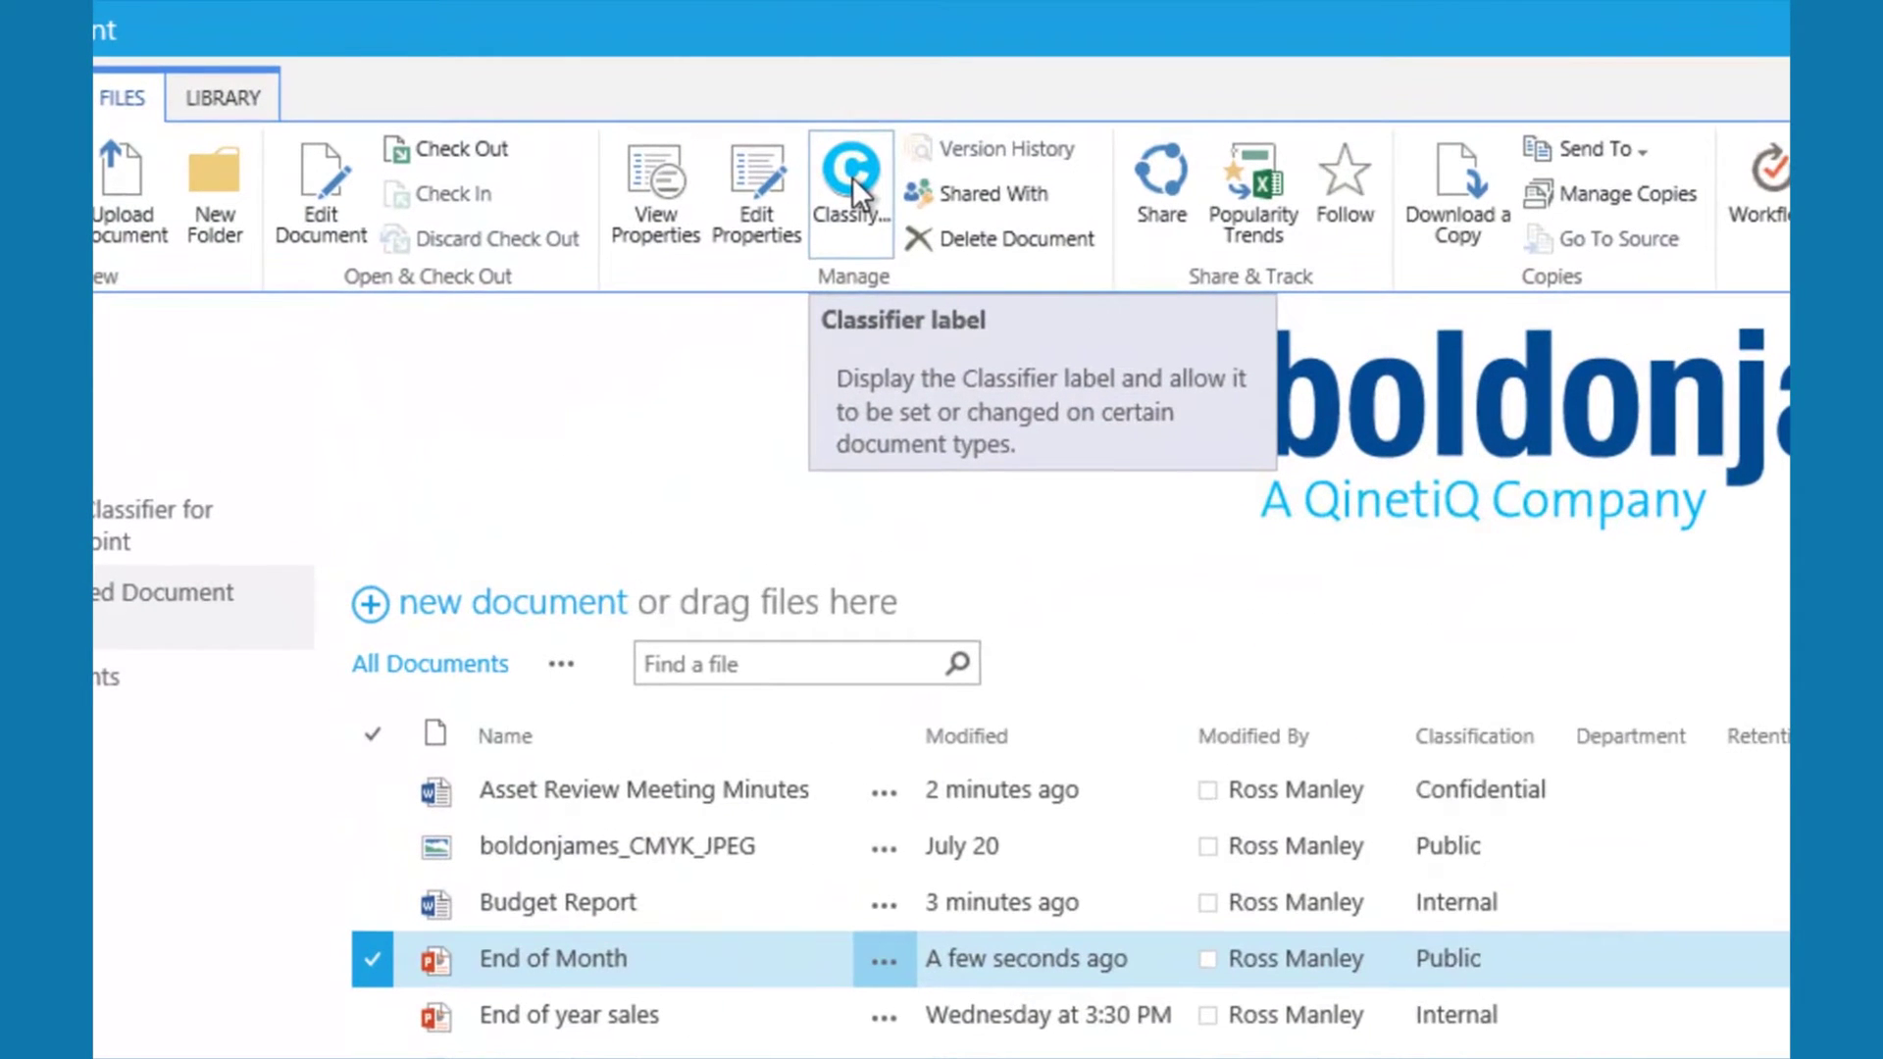
Change the End of Month document's classifier label from Public to Confidential
{"action": "left_click", "coordinate": [851, 177]}
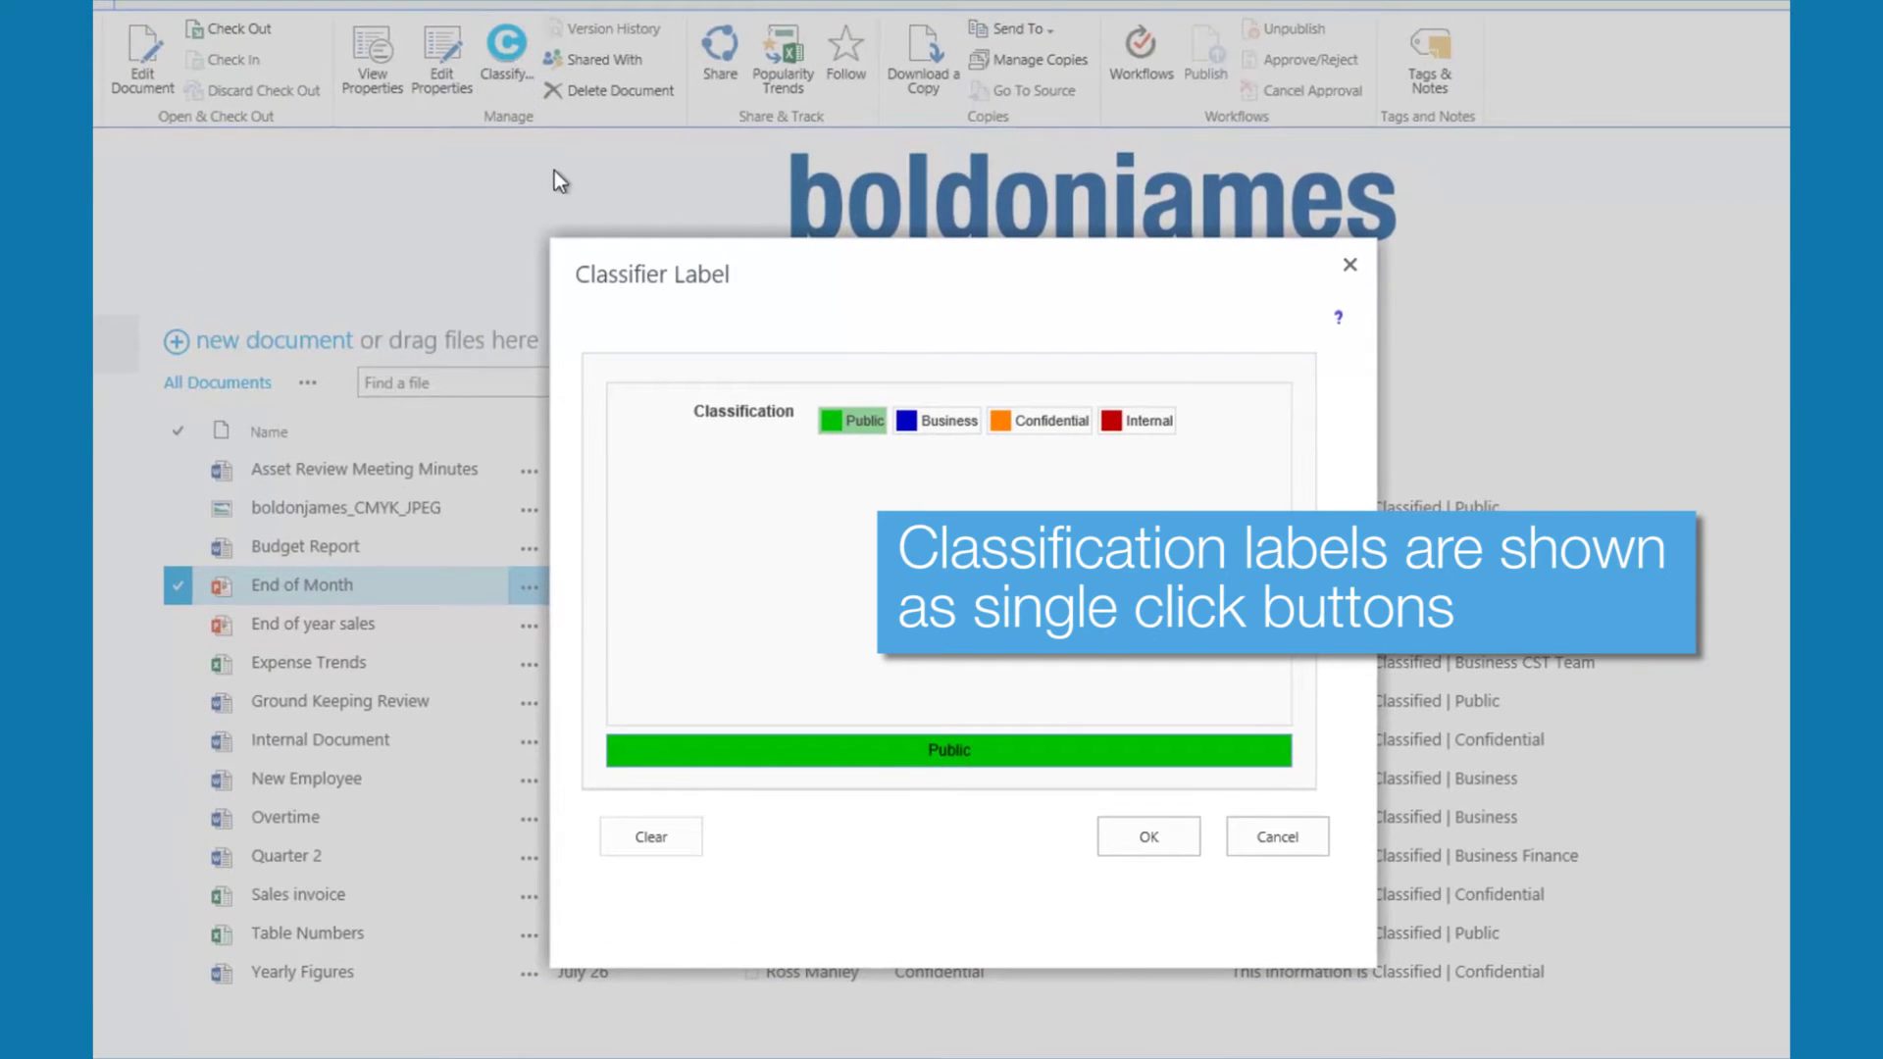
{"action": "mouse_move", "coordinate": [854, 421]}
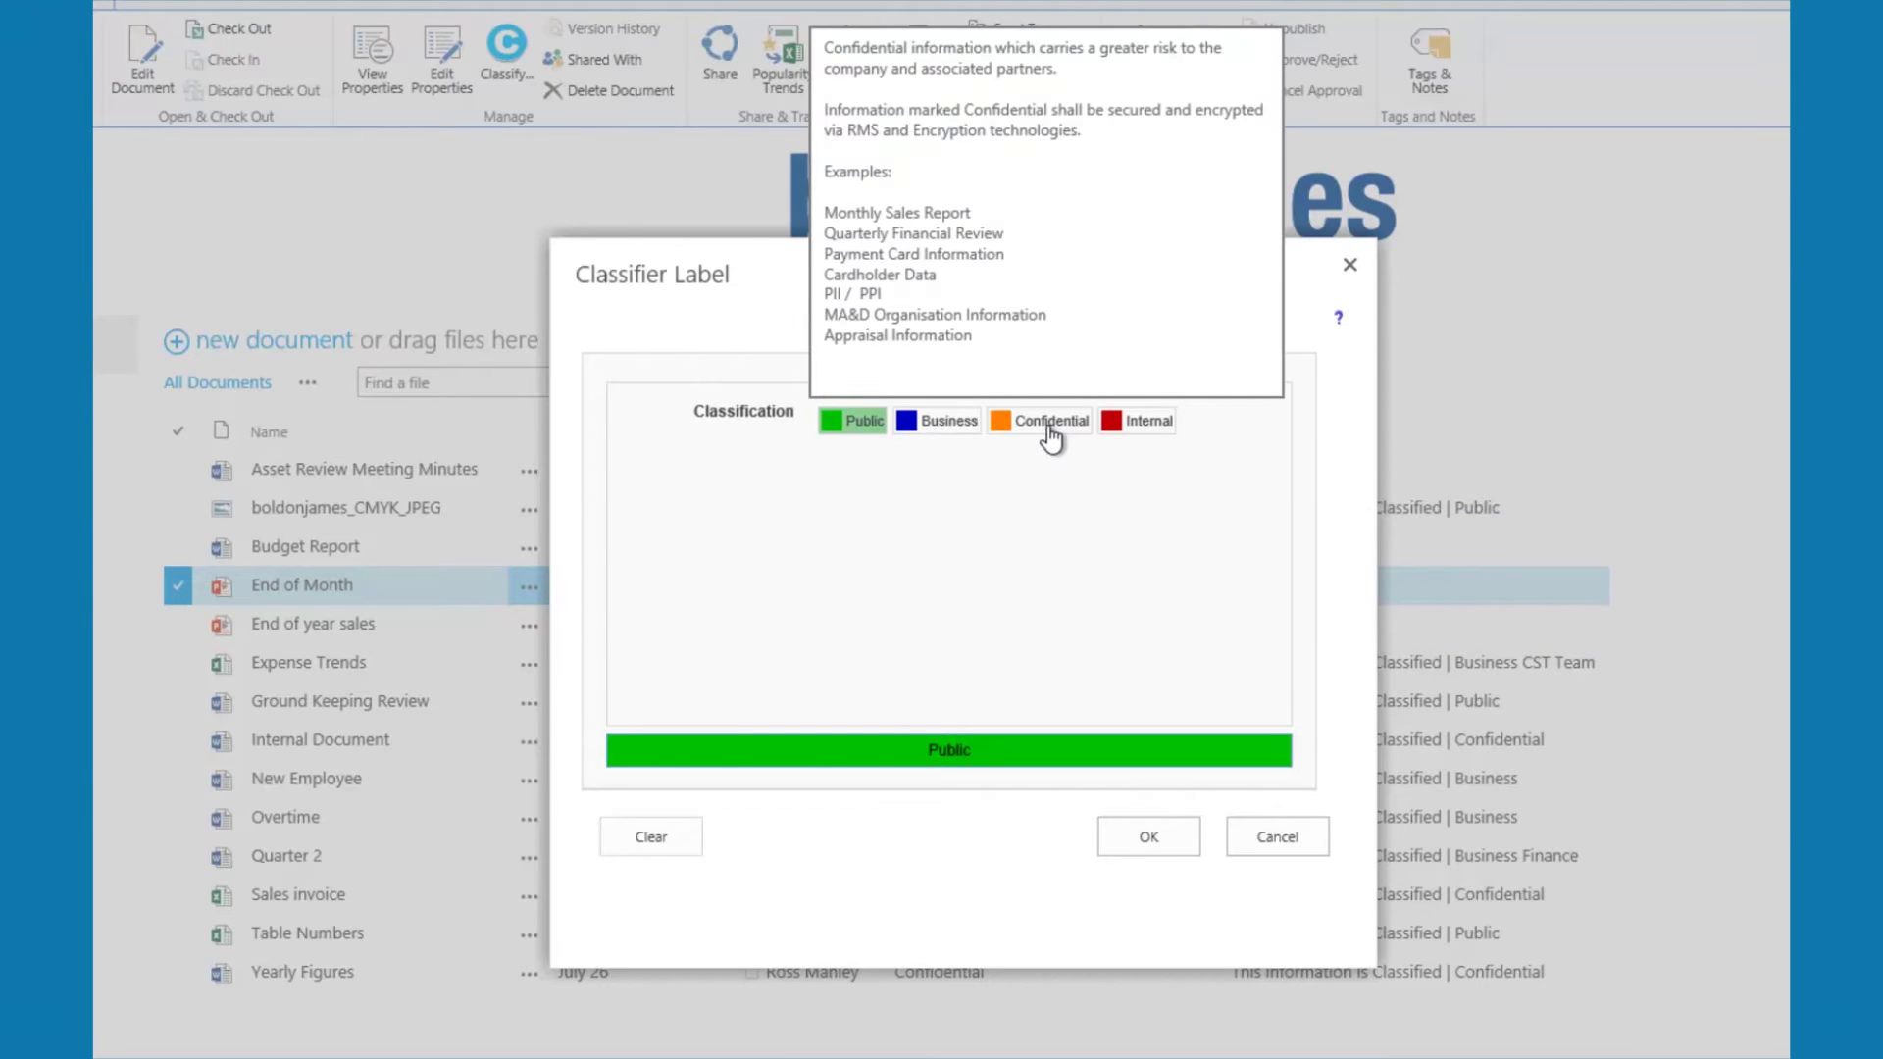
{"action": "mouse_move", "coordinate": [1144, 420]}
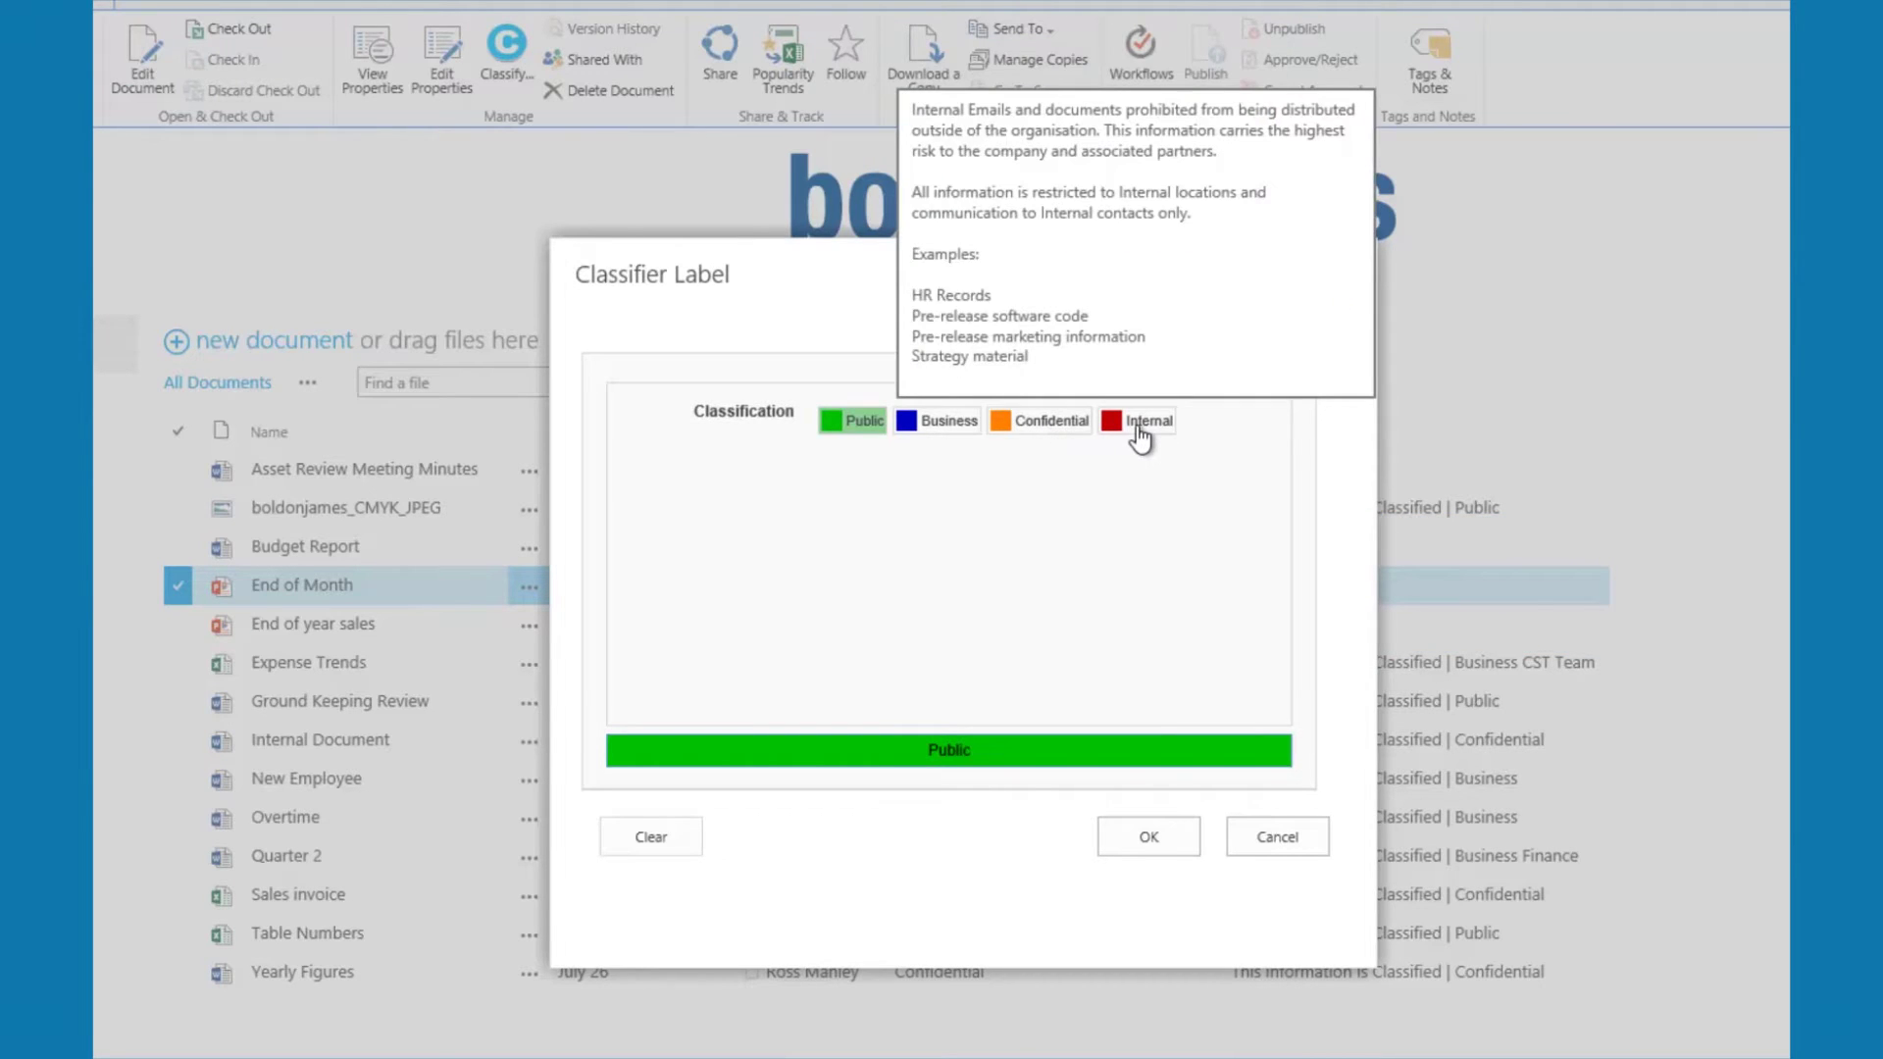
{"action": "left_click", "coordinate": [1040, 434]}
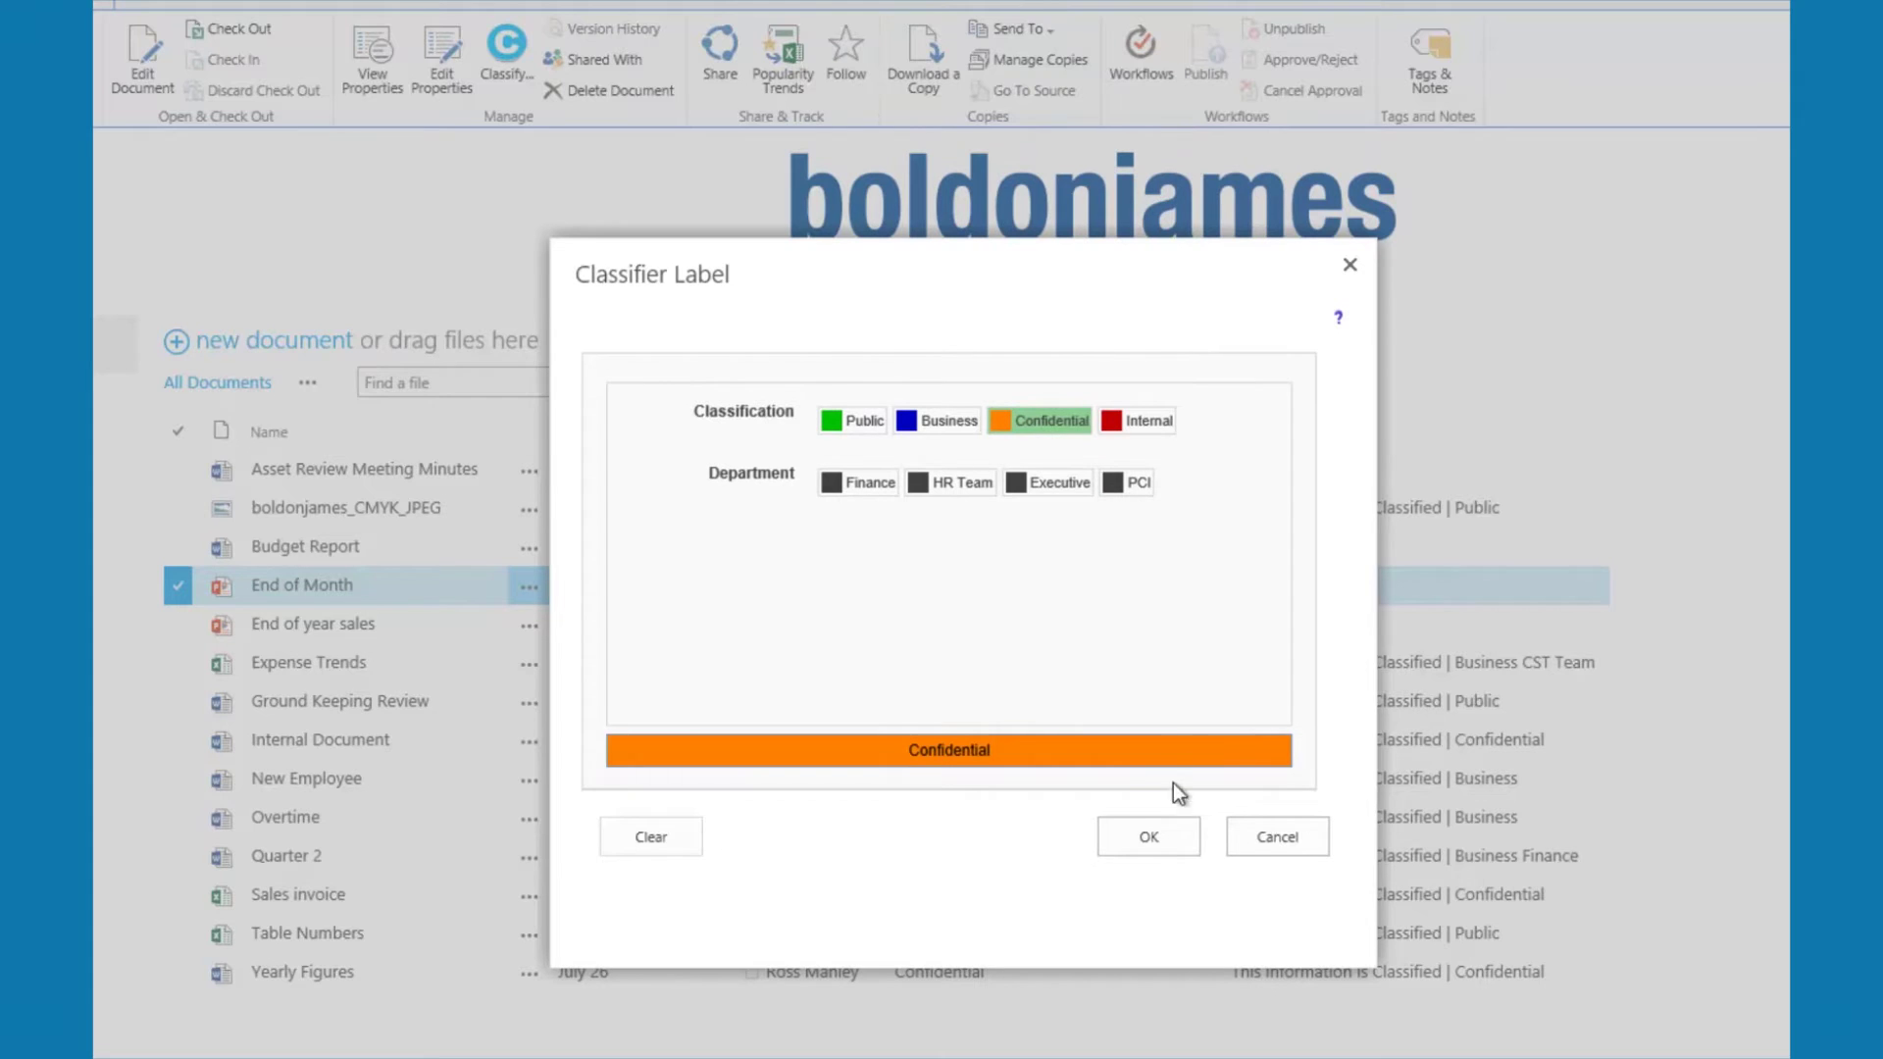
{"action": "left_click", "coordinate": [1161, 840]}
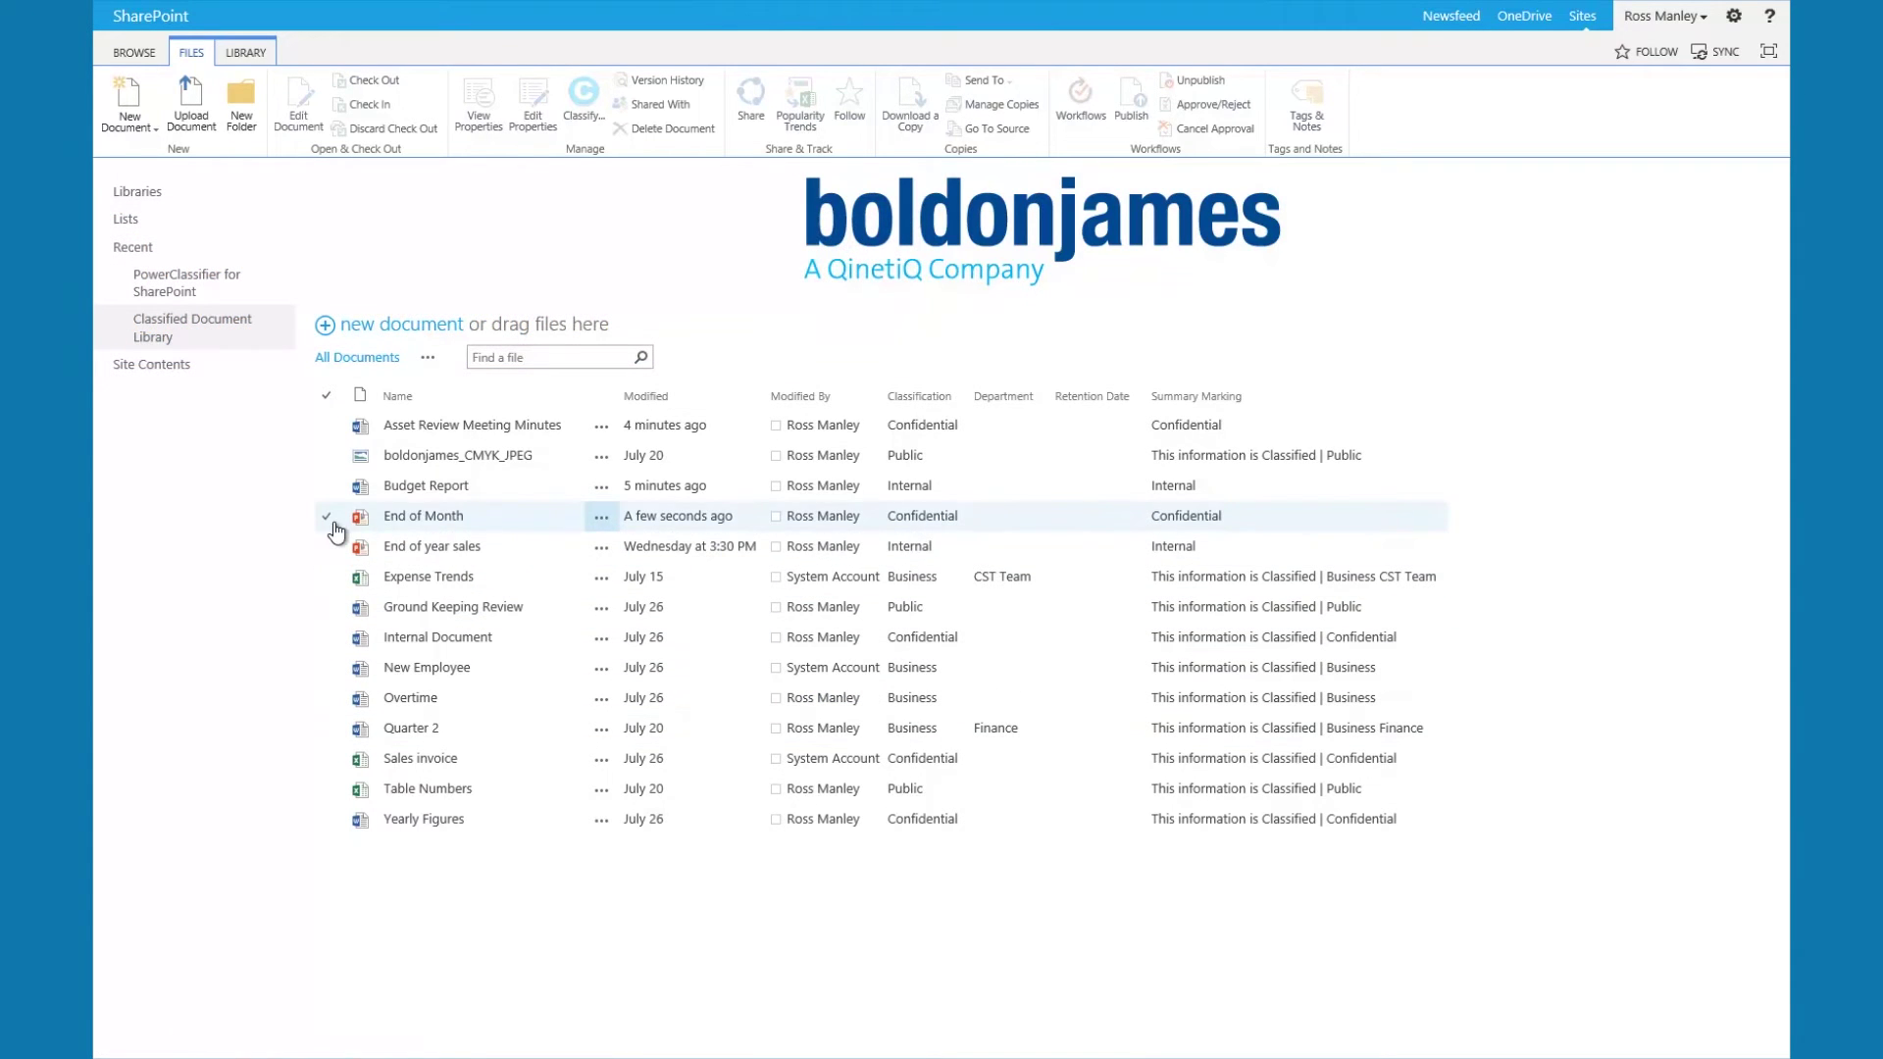
{"action": "left_click", "coordinate": [327, 520]}
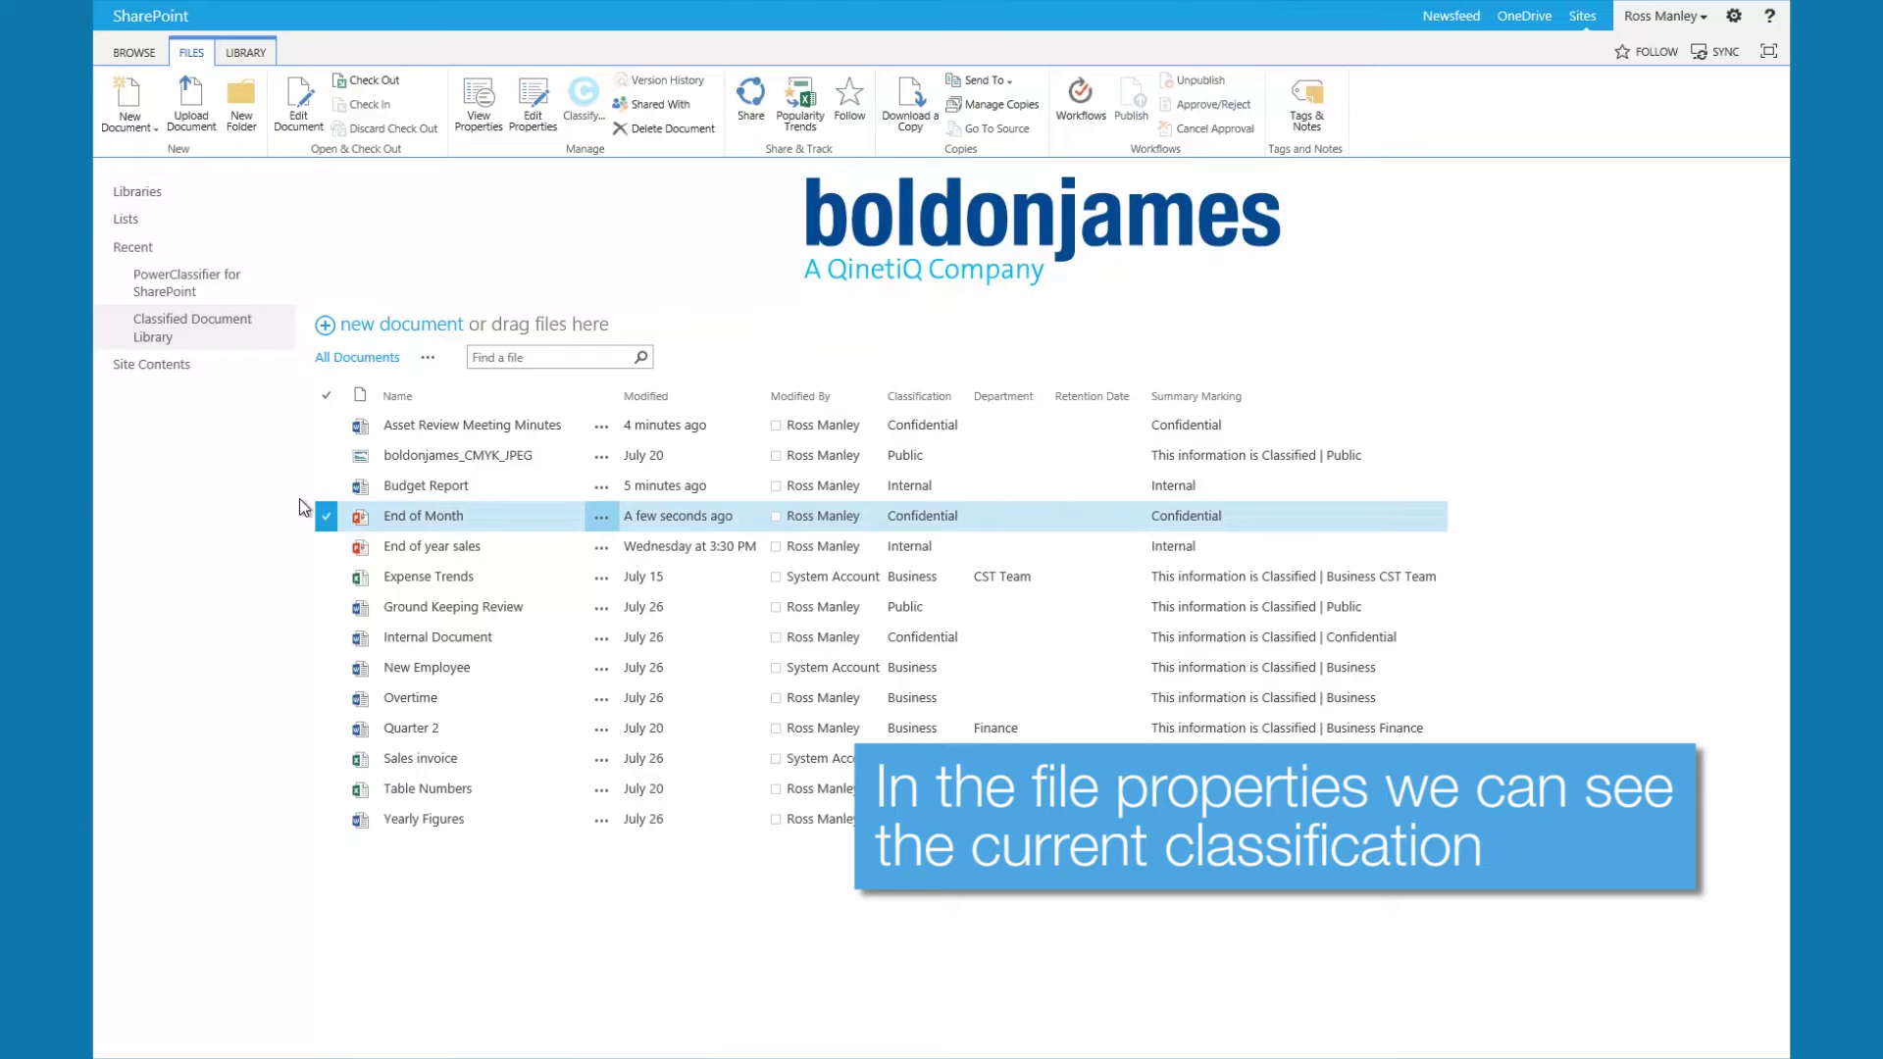
{"action": "left_click", "coordinate": [479, 110]}
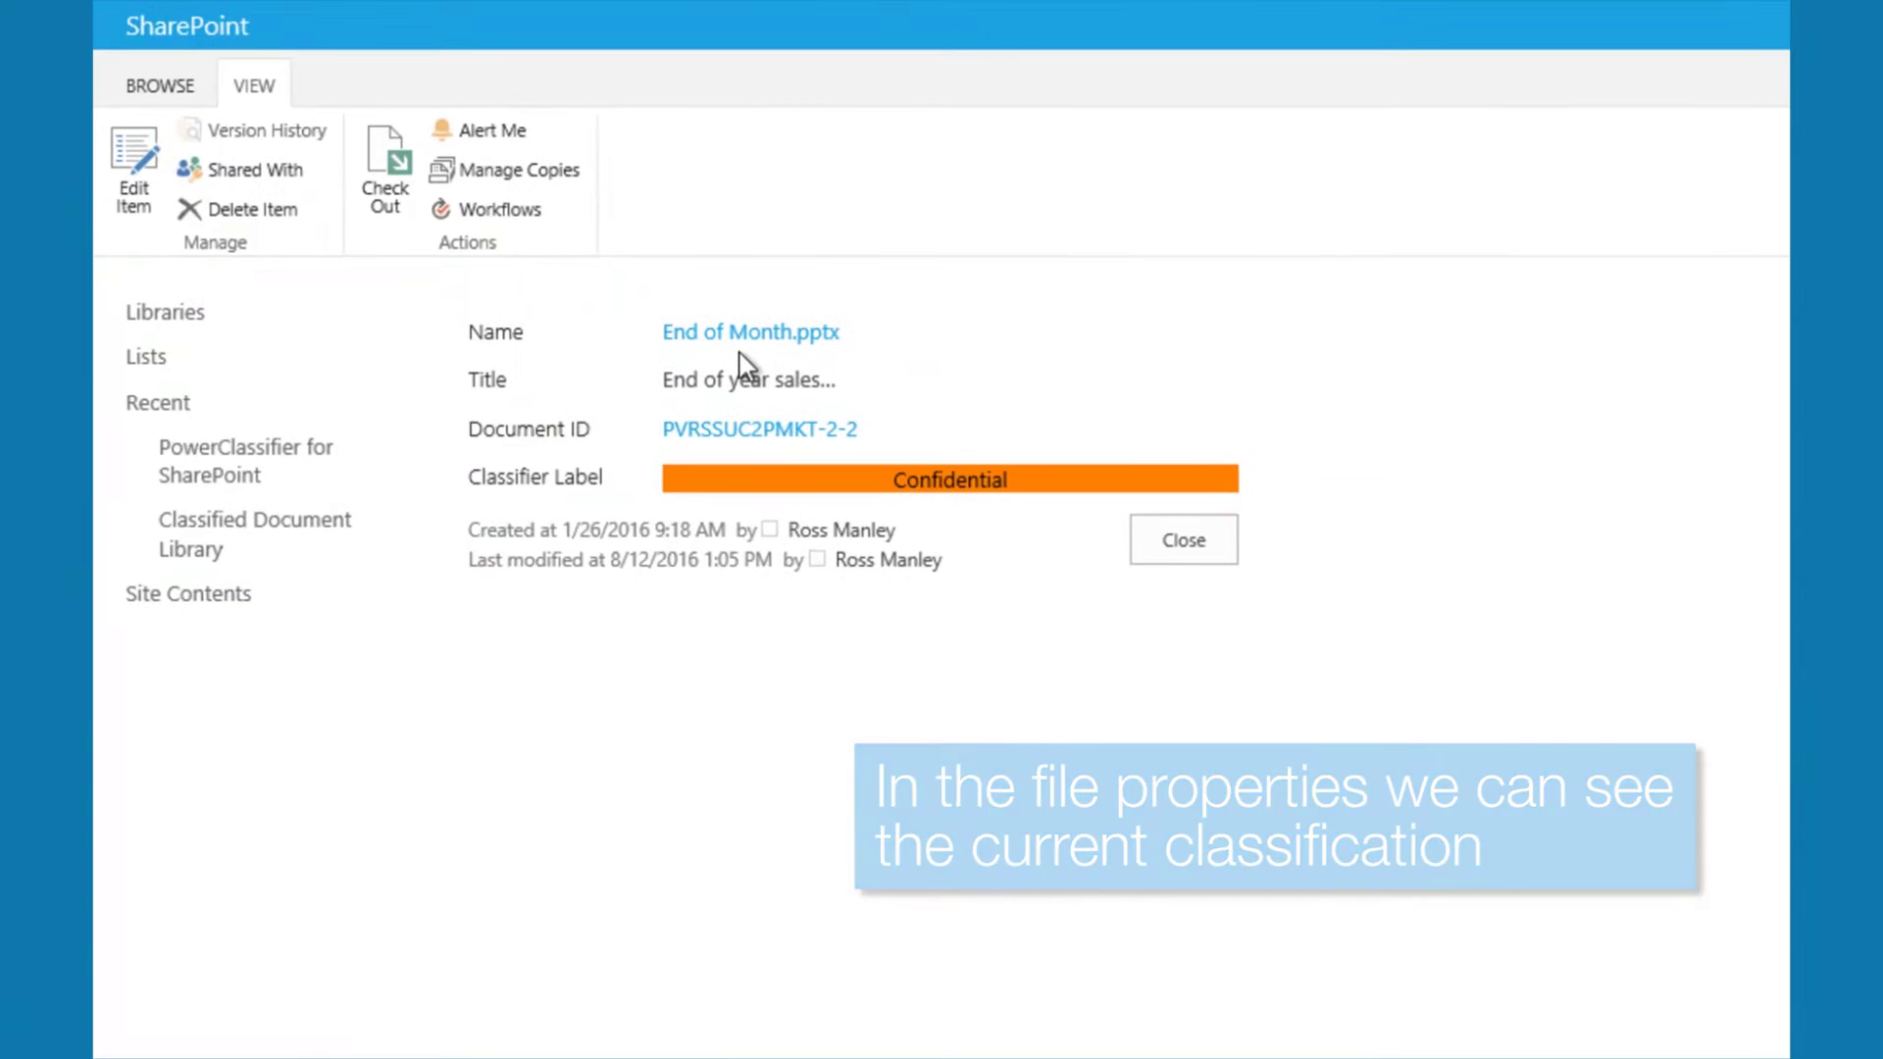
{"action": "left_click", "coordinate": [1216, 543]}
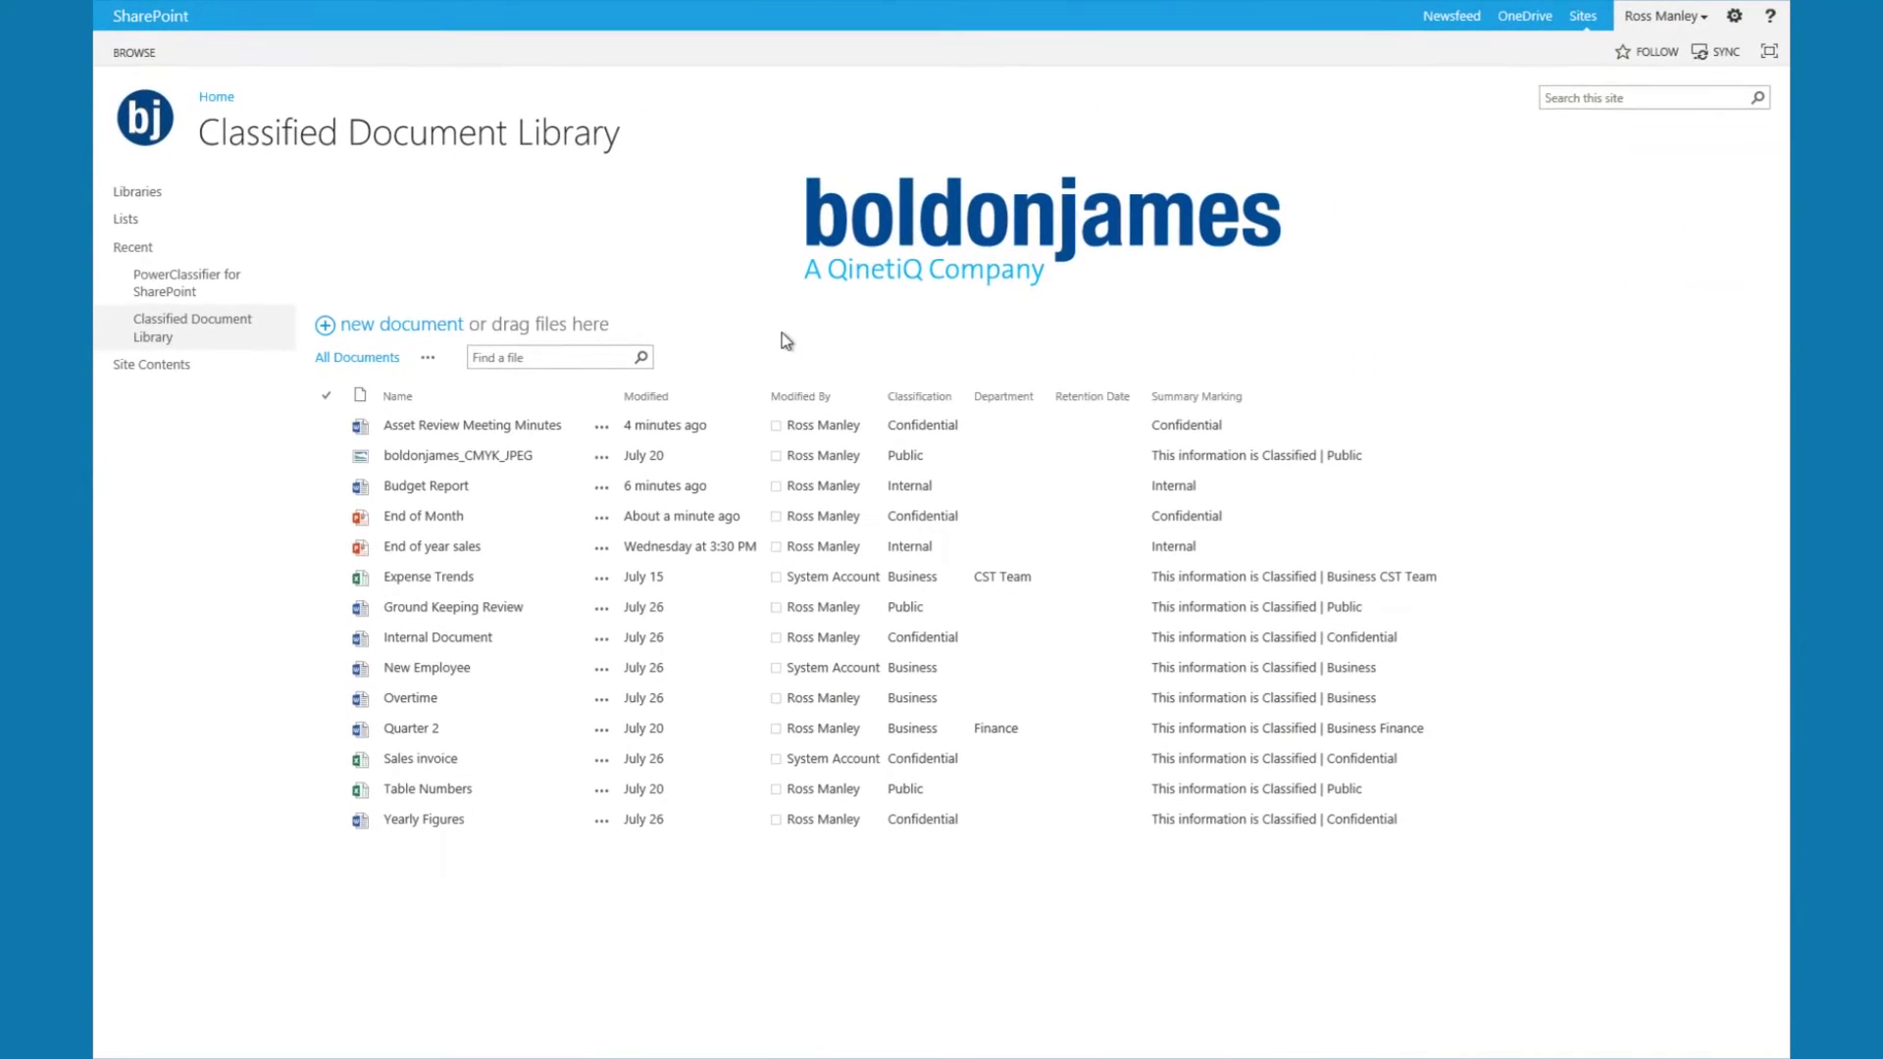
Select End of year sales and choose the Public classifier label in place of Internal
{"action": "left_click", "coordinate": [327, 549]}
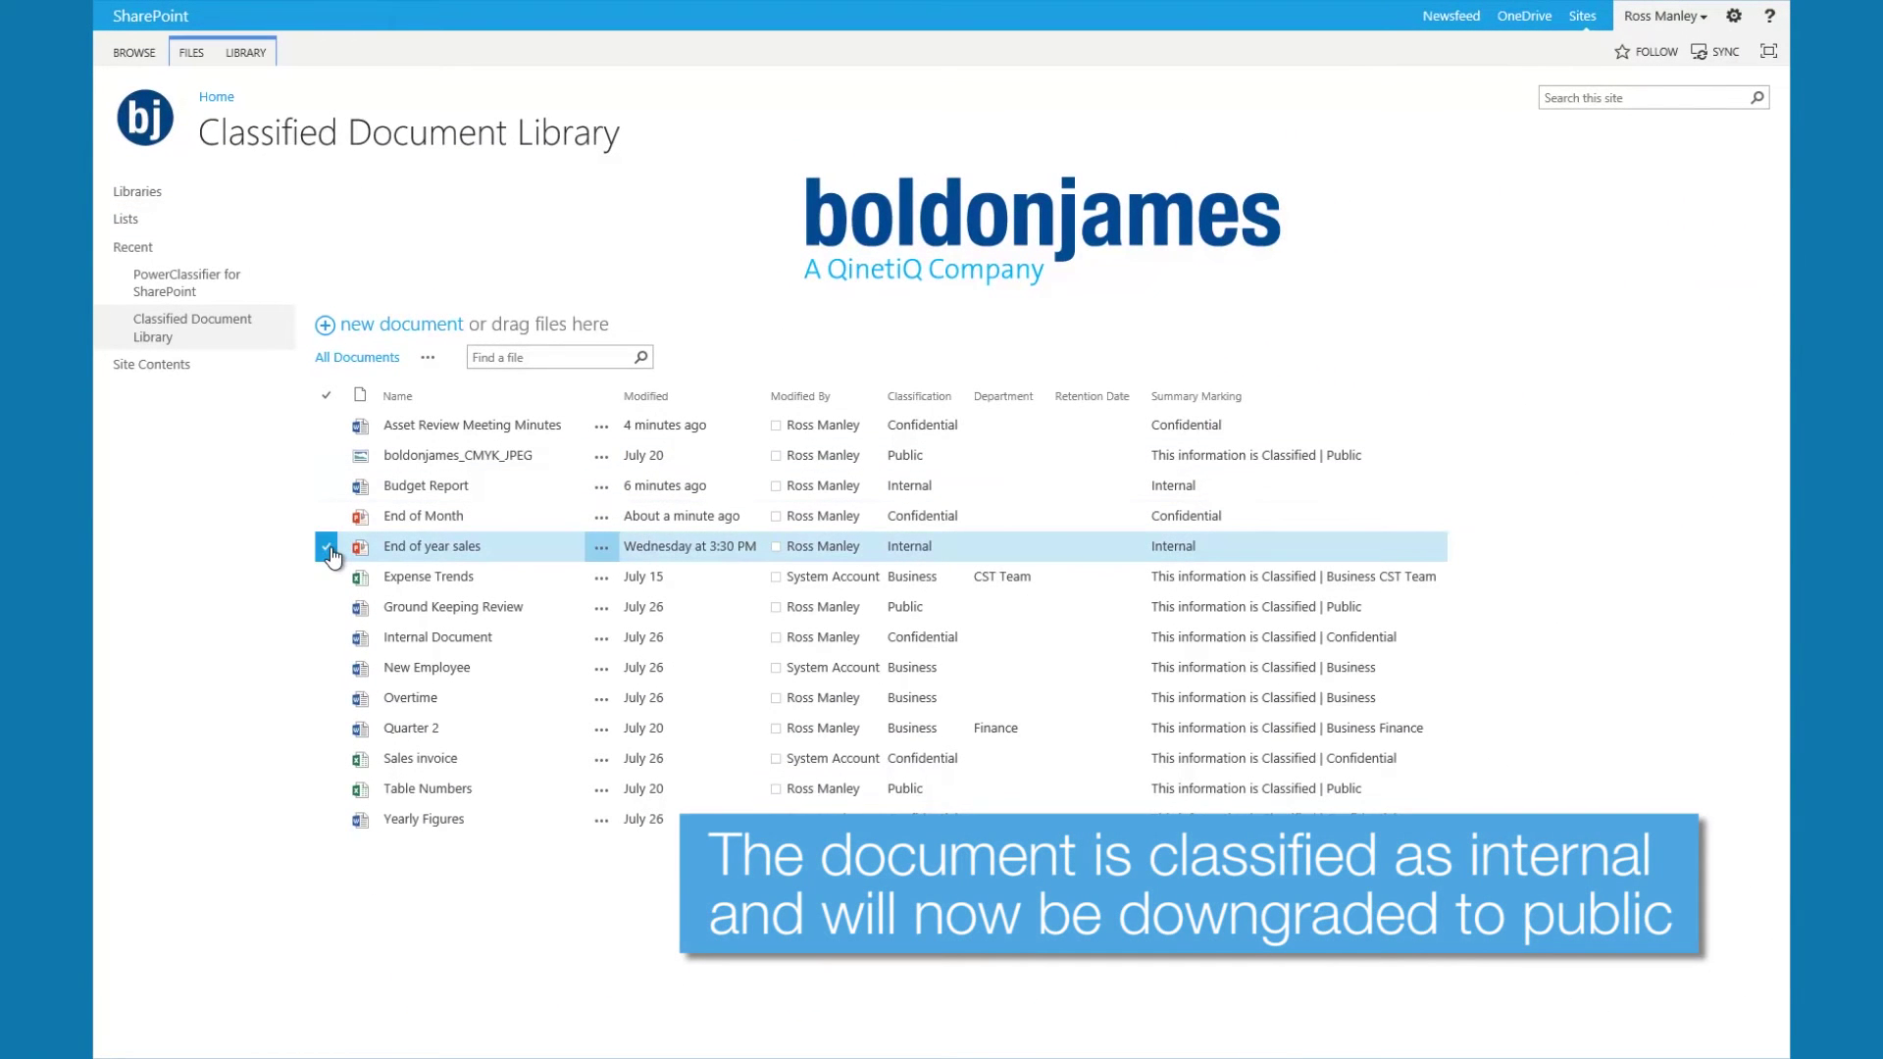
{"action": "left_click", "coordinate": [193, 51]}
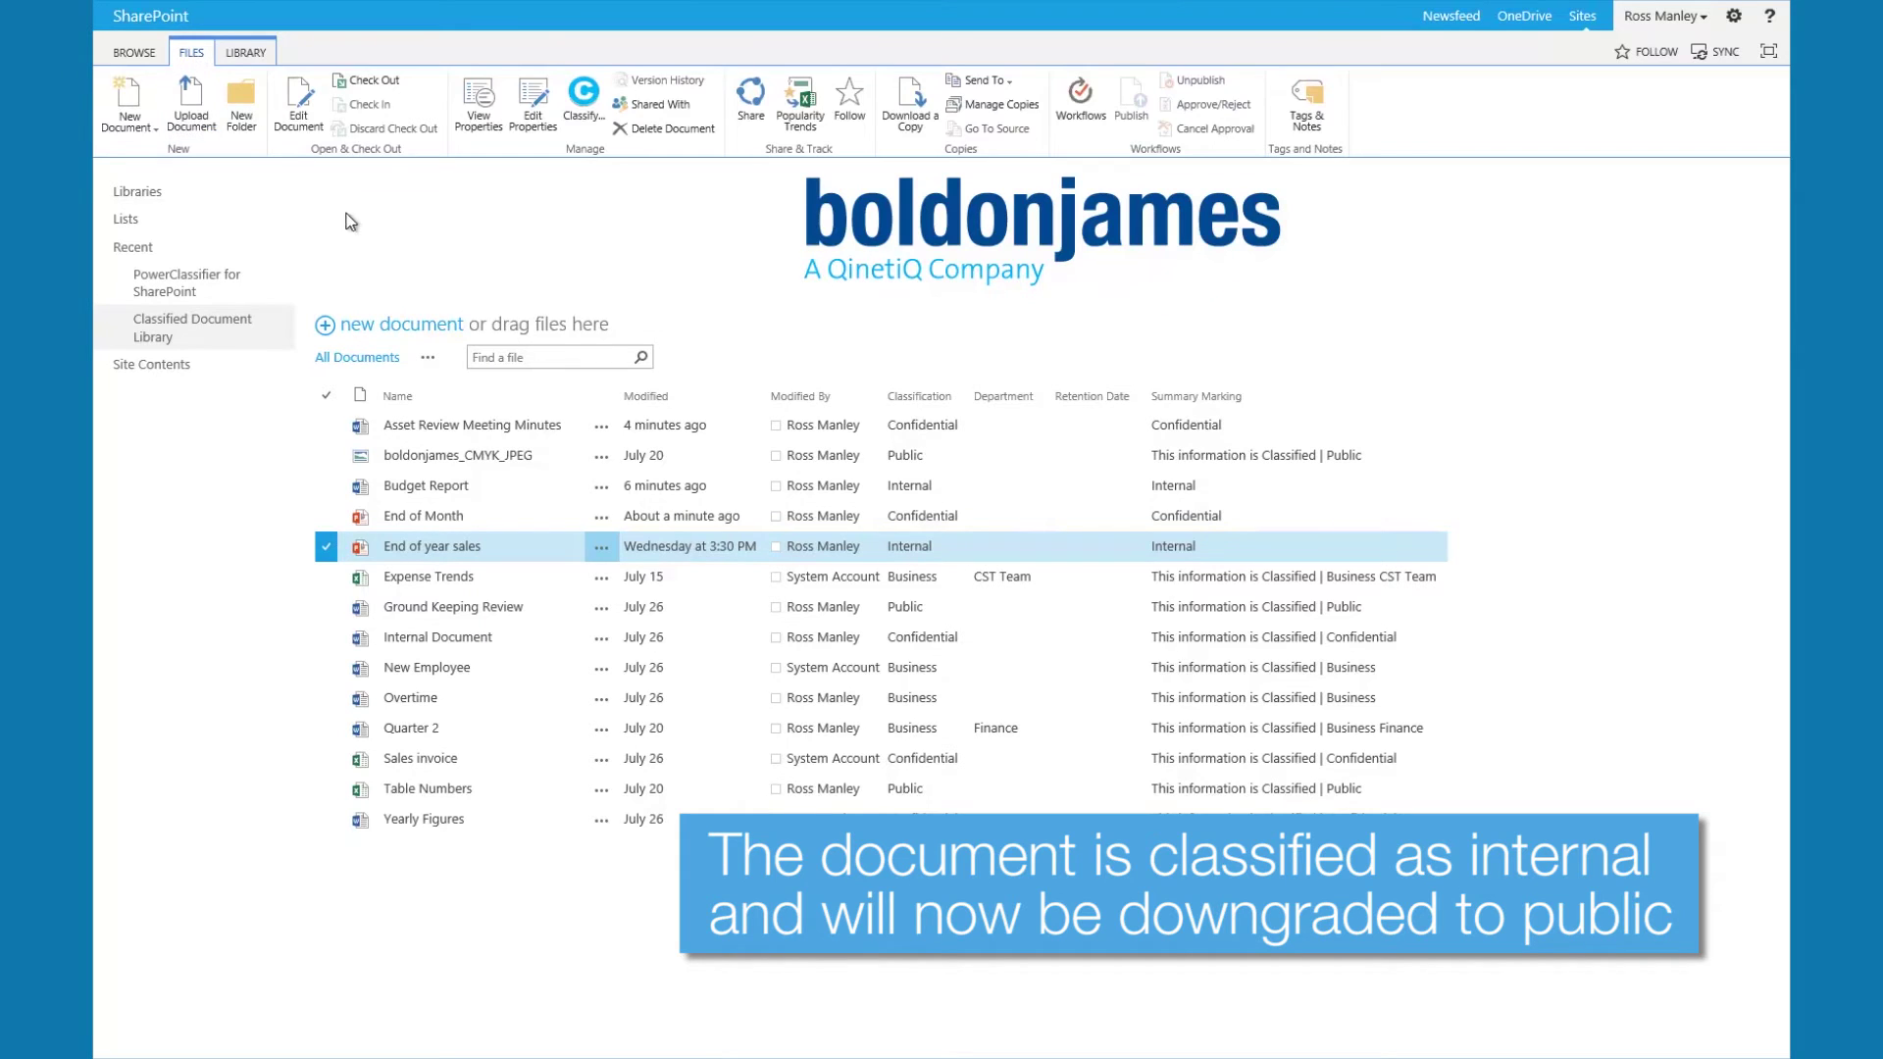
{"action": "left_click", "coordinate": [584, 103]}
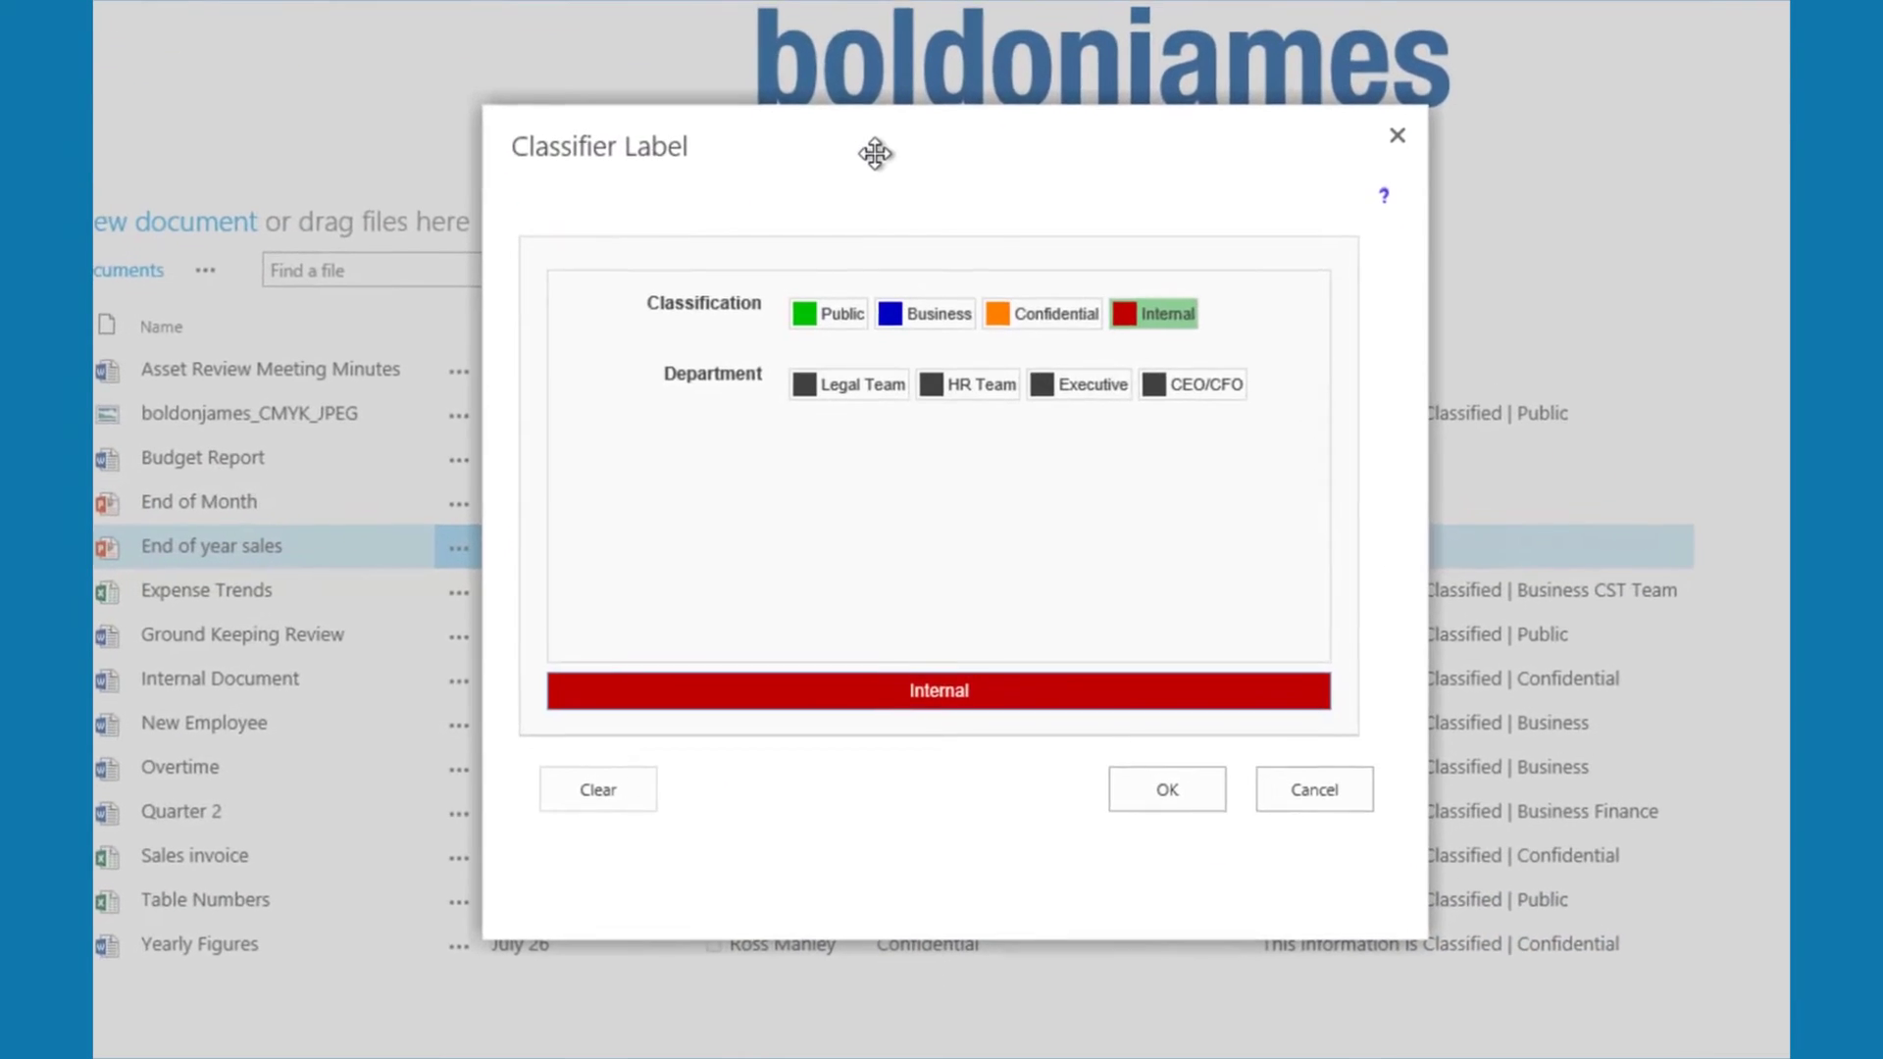
{"action": "left_click", "coordinate": [838, 314]}
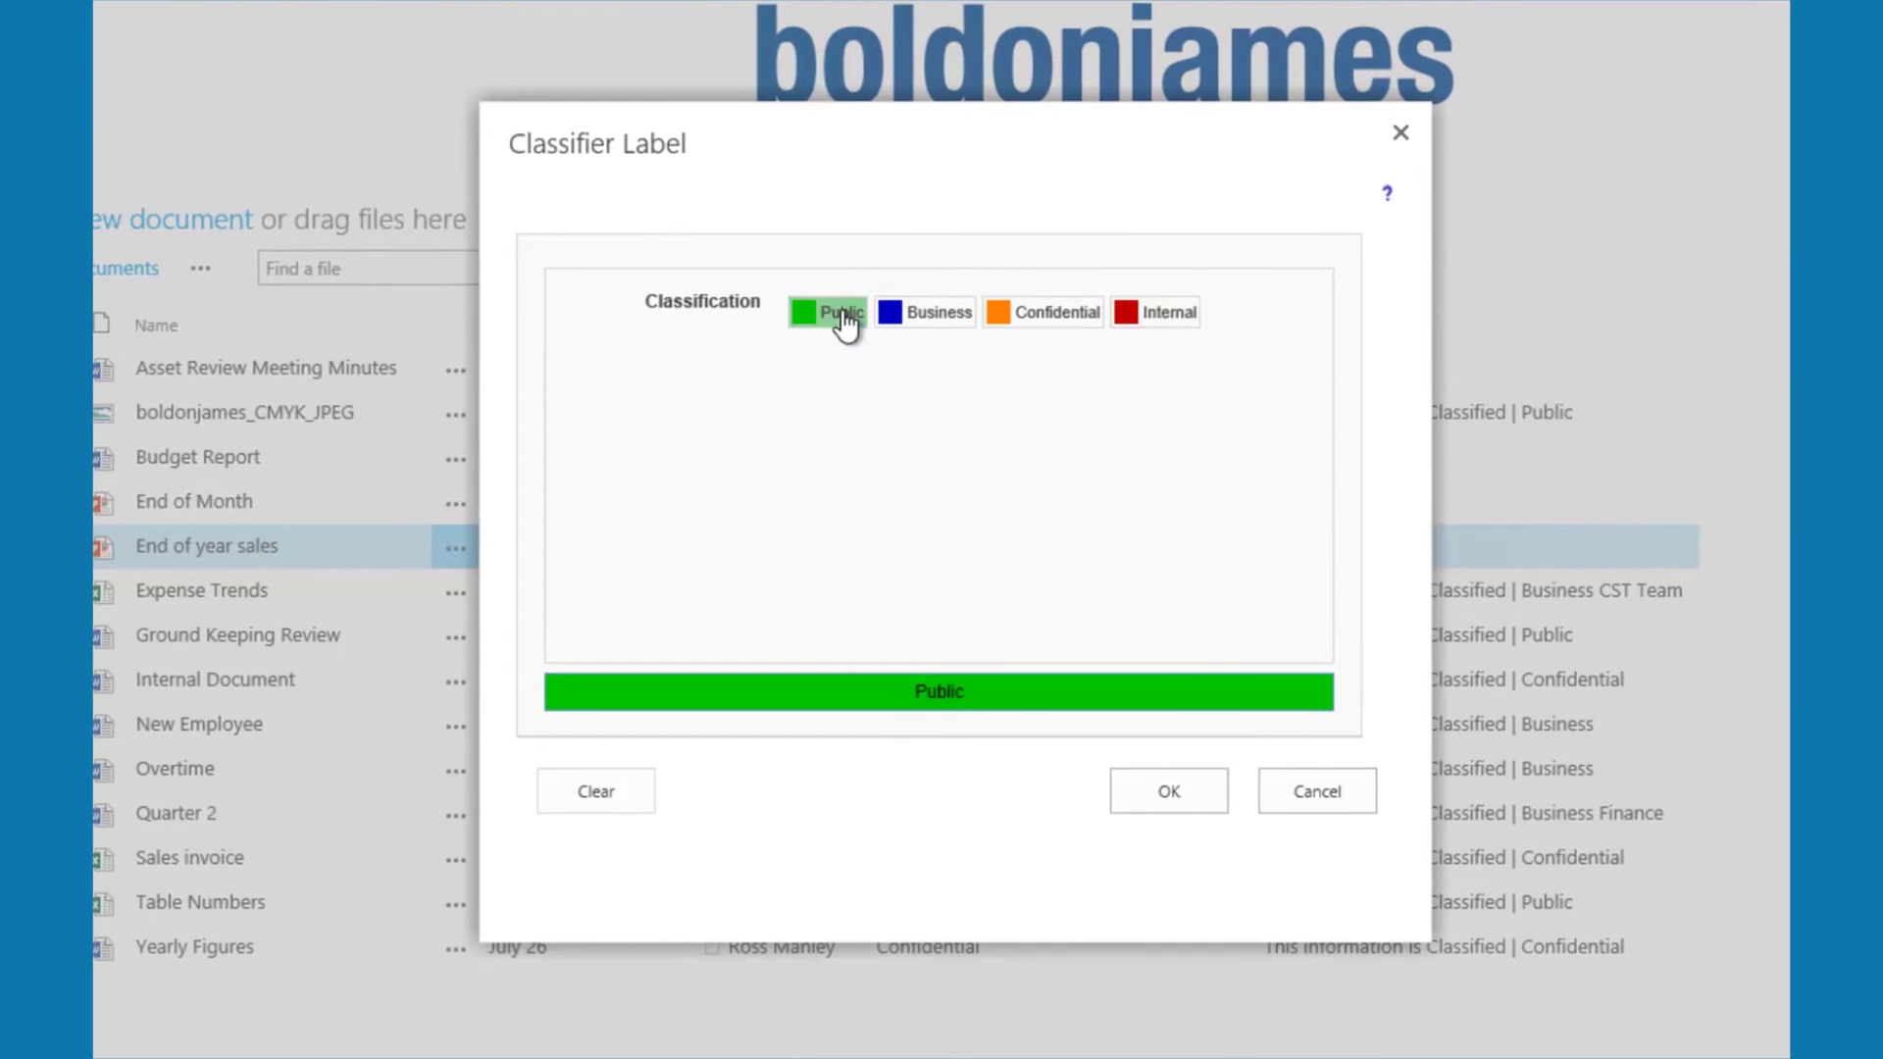
Confirm the Public label for End of year sales, triggering the Label Downgrade prevention warning
{"action": "left_click", "coordinate": [1135, 790]}
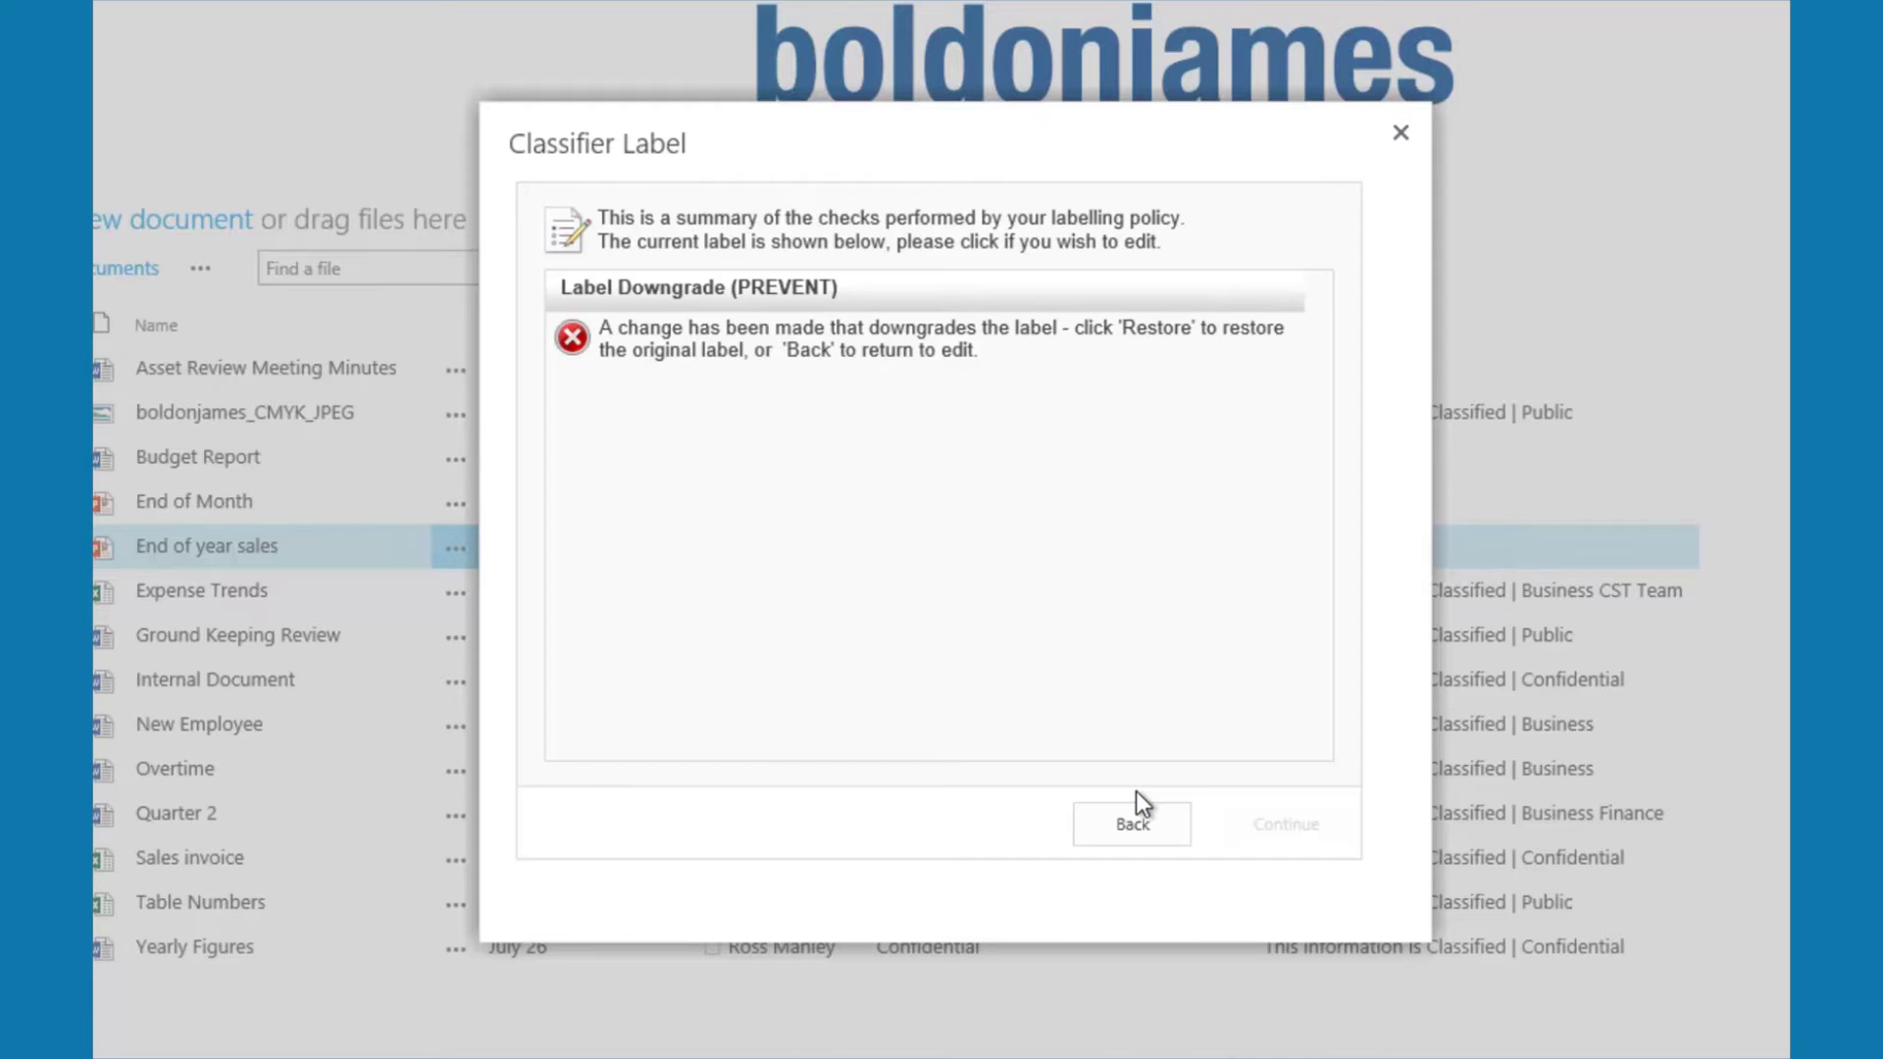